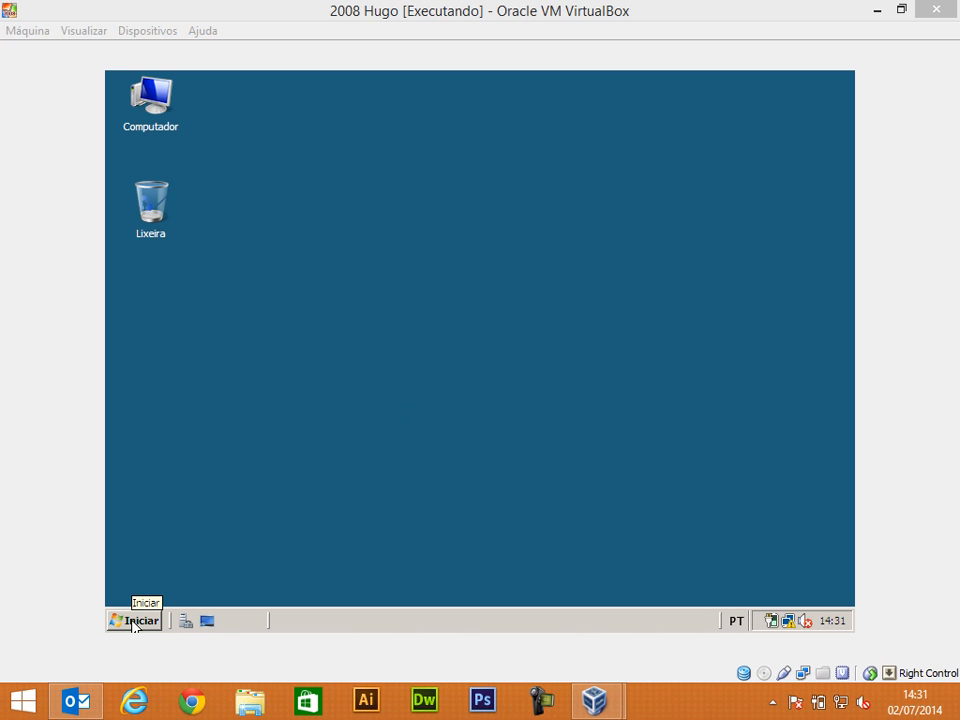
Open Server Manager (Gerenciador de Servidores) in the virtual machine and start adding a server role.
click(133, 621)
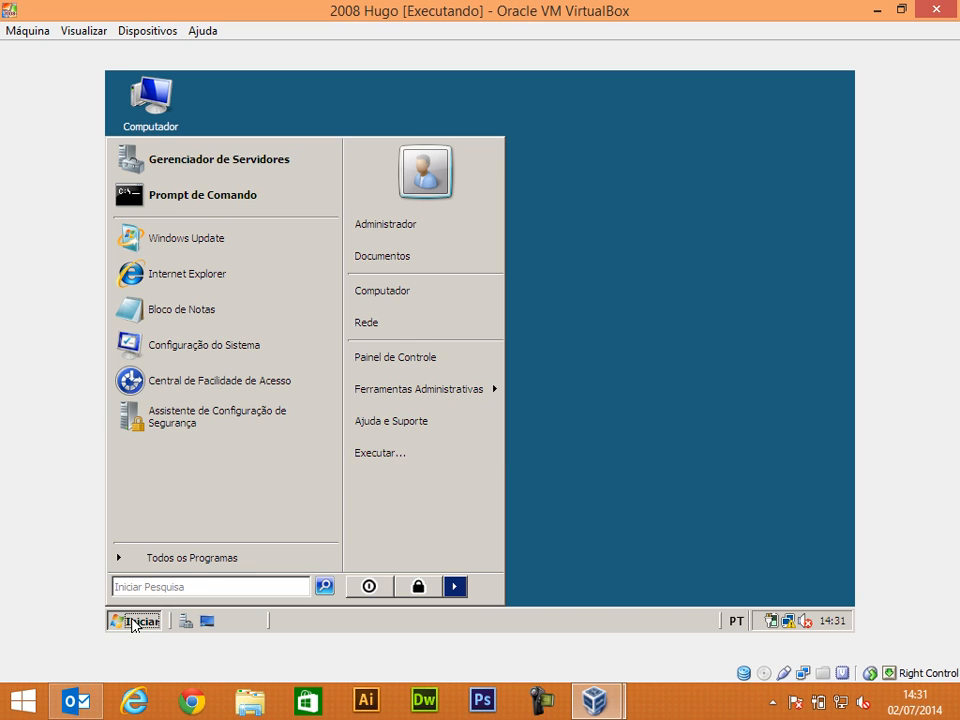
mouse_move(421, 390)
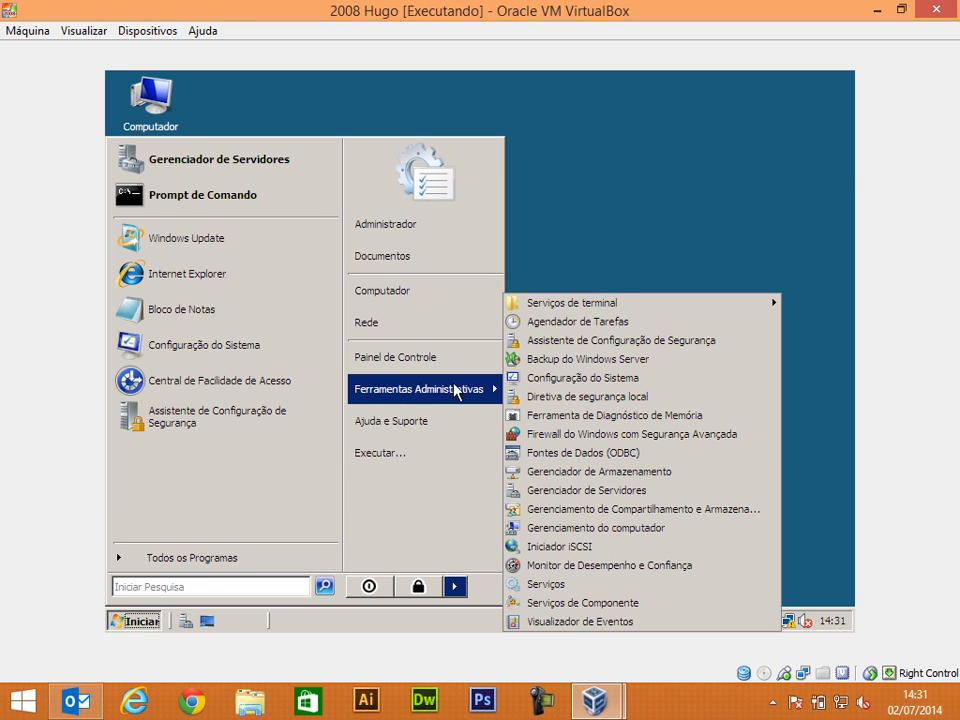
click(616, 491)
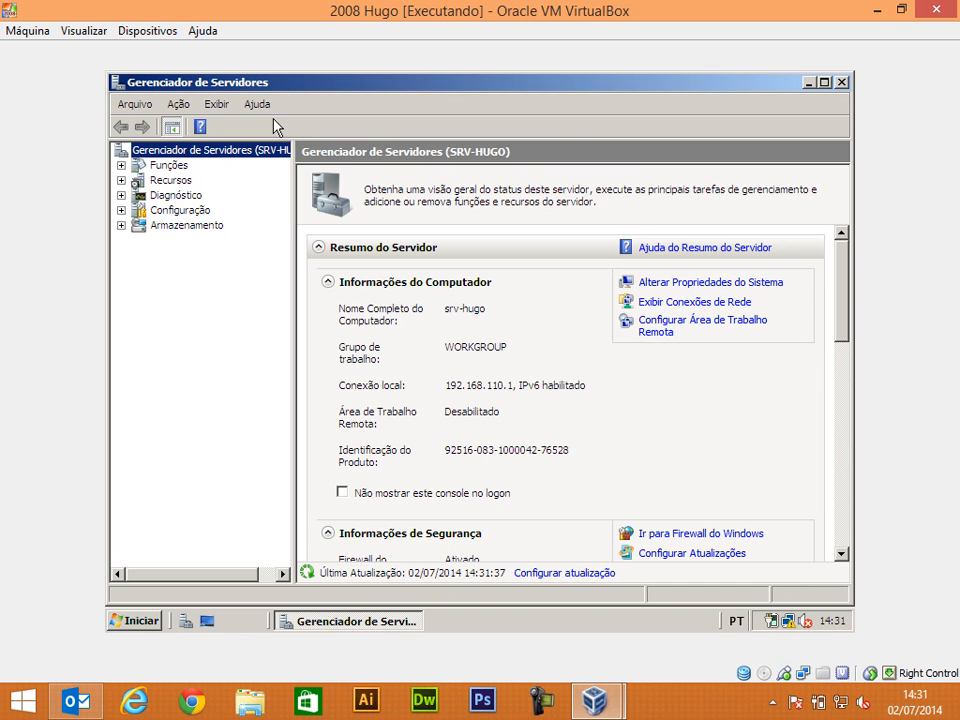
click(169, 166)
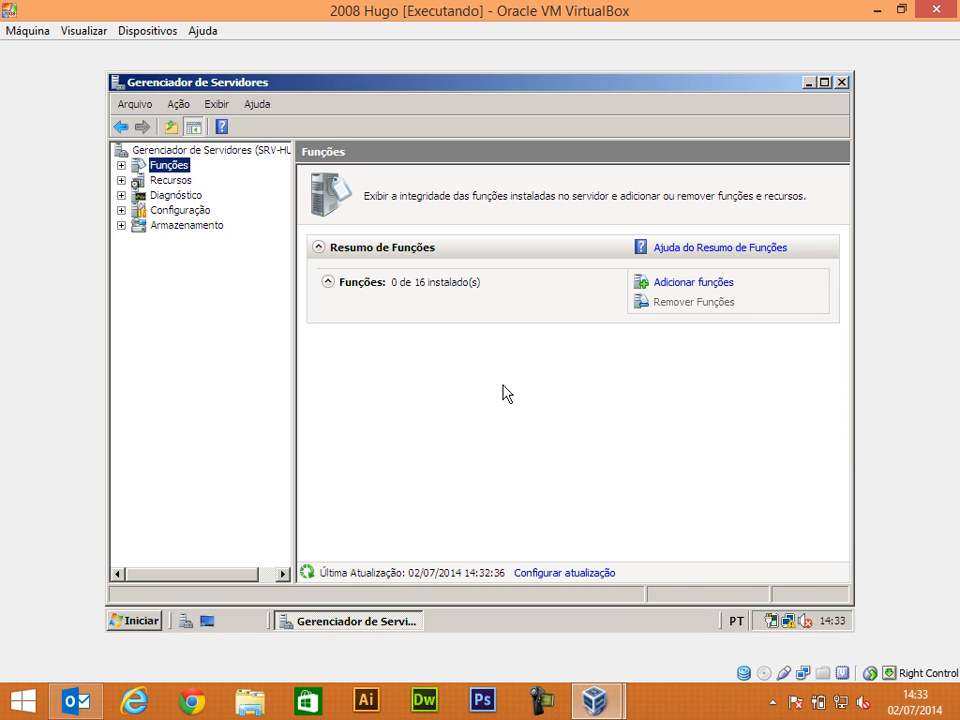
click(691, 285)
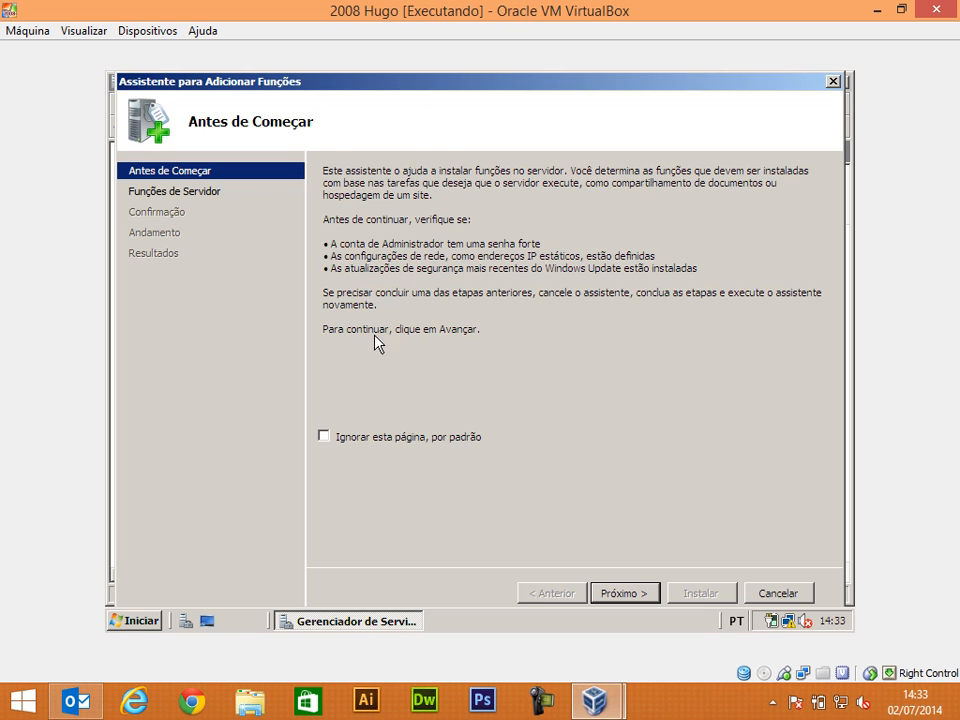
Choose the Servidor DHCP role and use the 192.168.110.1 network connection to serve DHCP clients.
click(624, 594)
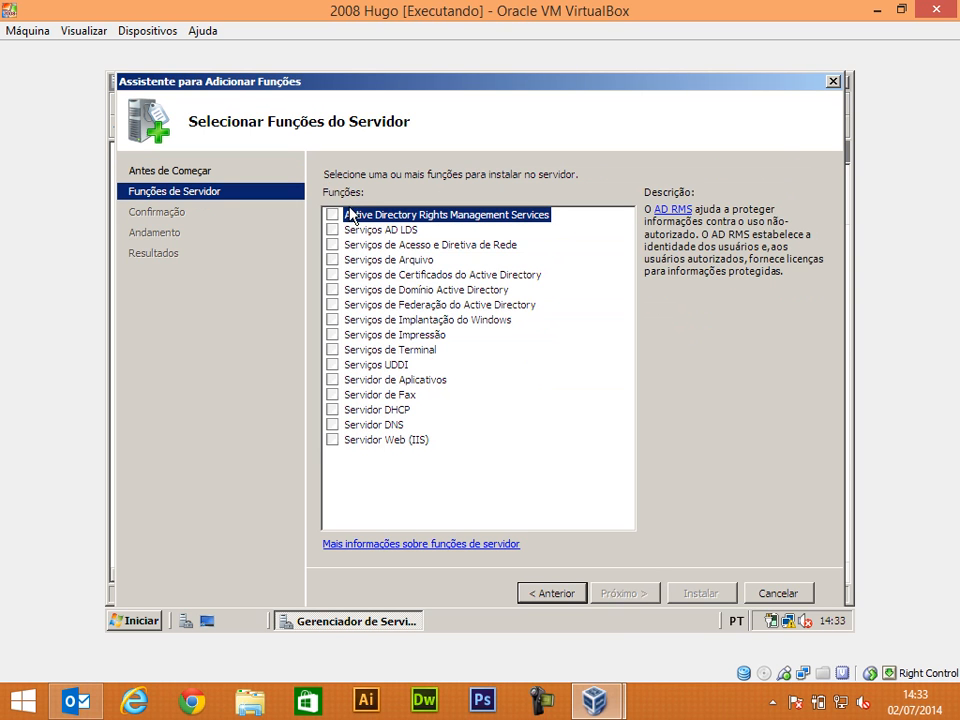
click(332, 410)
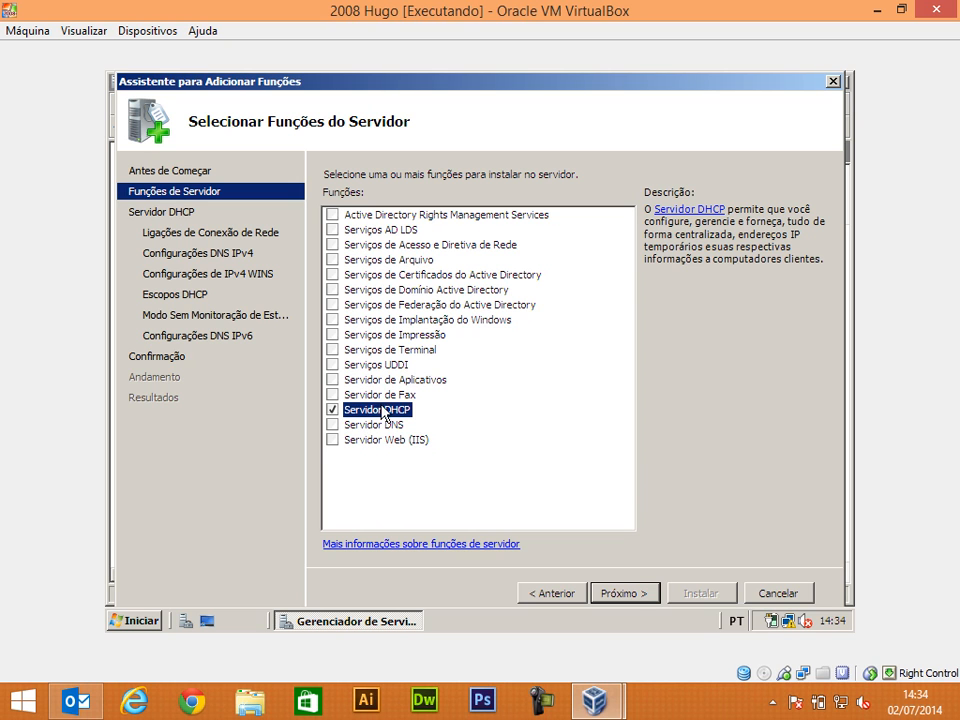
click(632, 594)
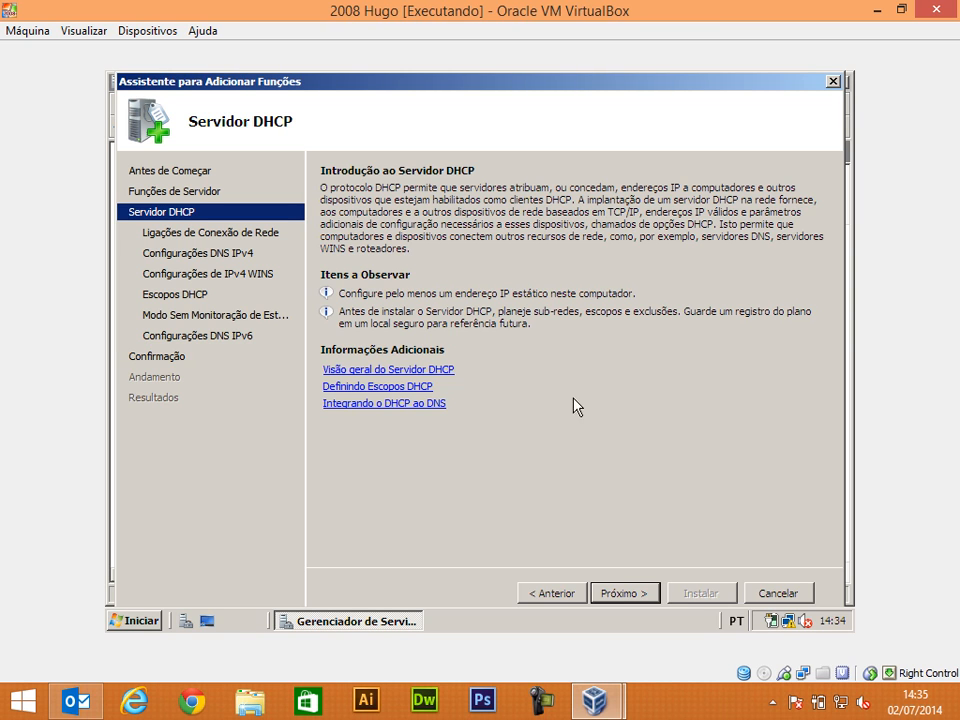
click(628, 592)
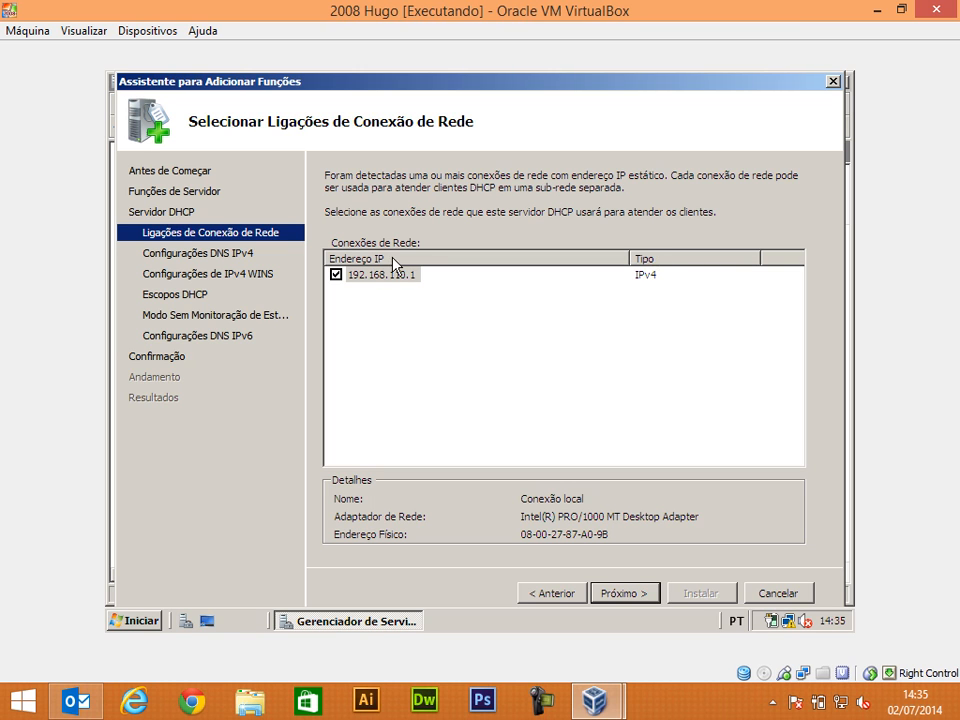
click(336, 275)
click(622, 594)
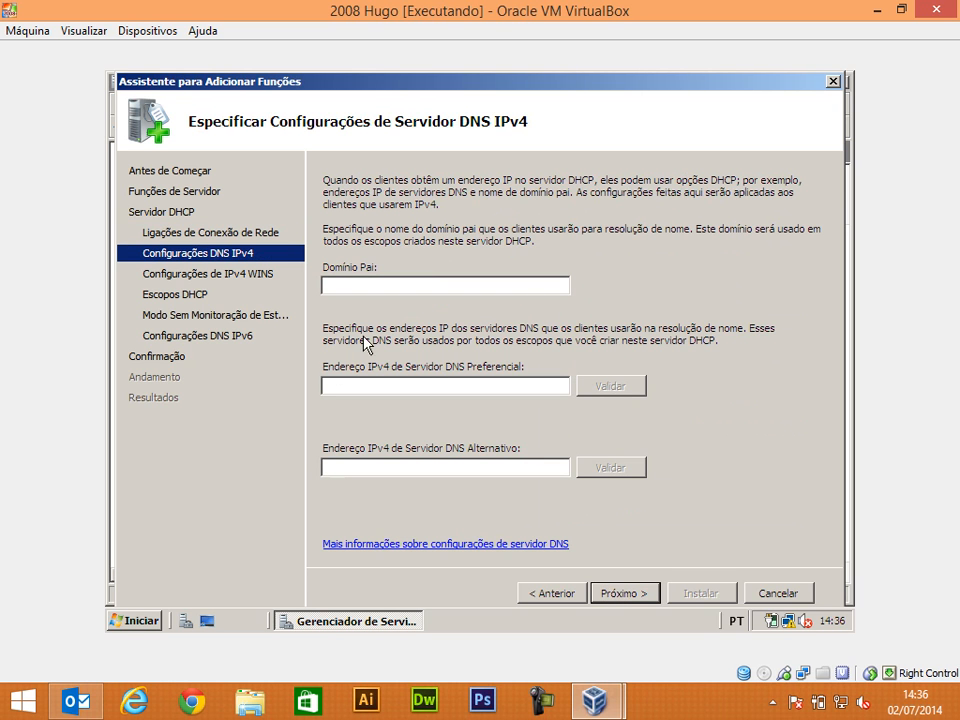
Set the parent domain to tecnico.local and the preferred IPv4 DNS server to 192.168.110.1, and validate the DNS address.
click(368, 285)
text(tecn)
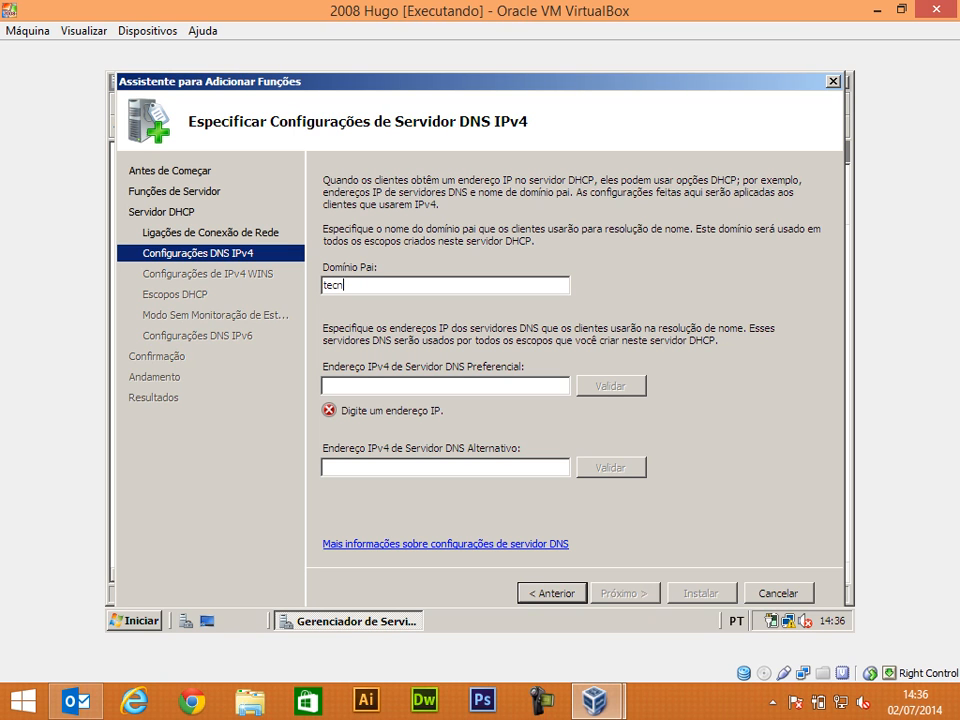
text(ico.local)
click(412, 387)
text(192.168)
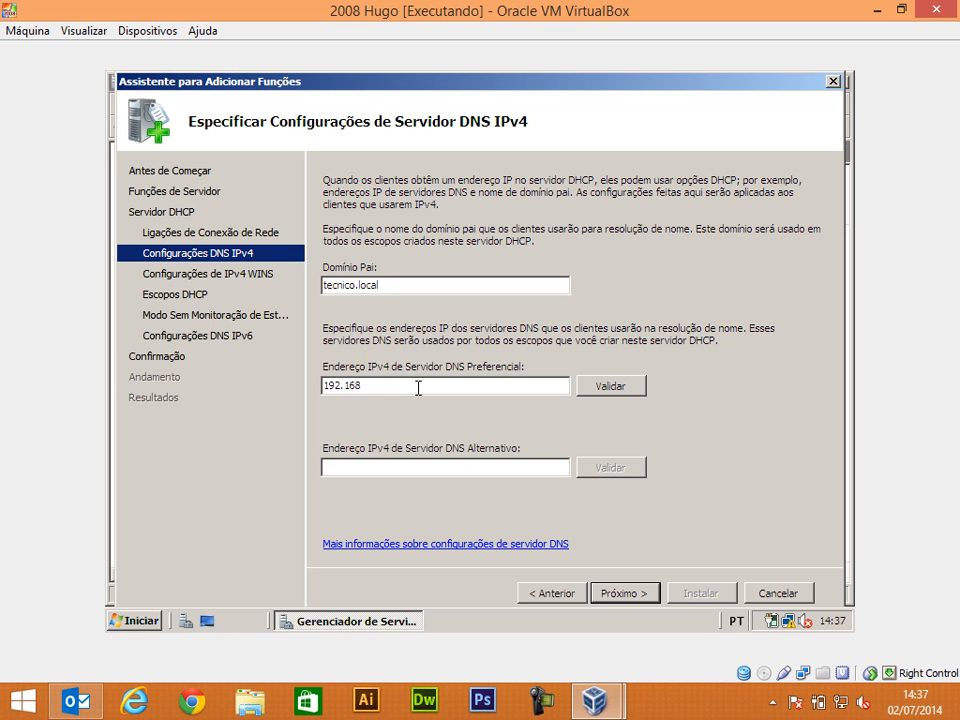
text(.110.1)
click(610, 387)
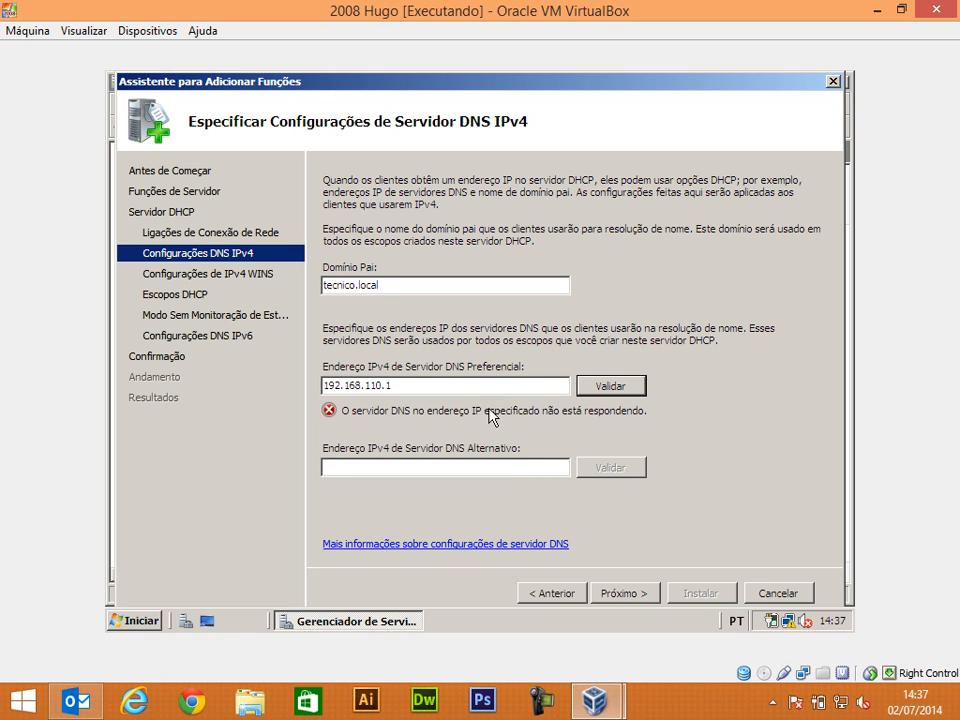
Check the virtual machine's network adapter settings, including the advanced options, and leave them without applying changes.
right_click(808, 674)
click(814, 681)
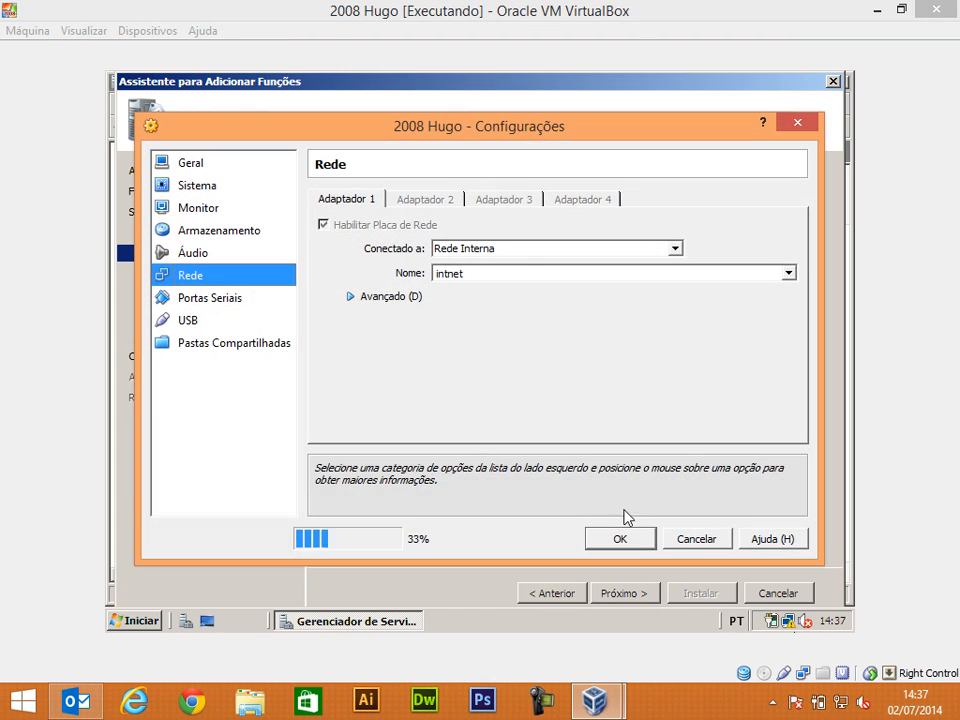
click(350, 296)
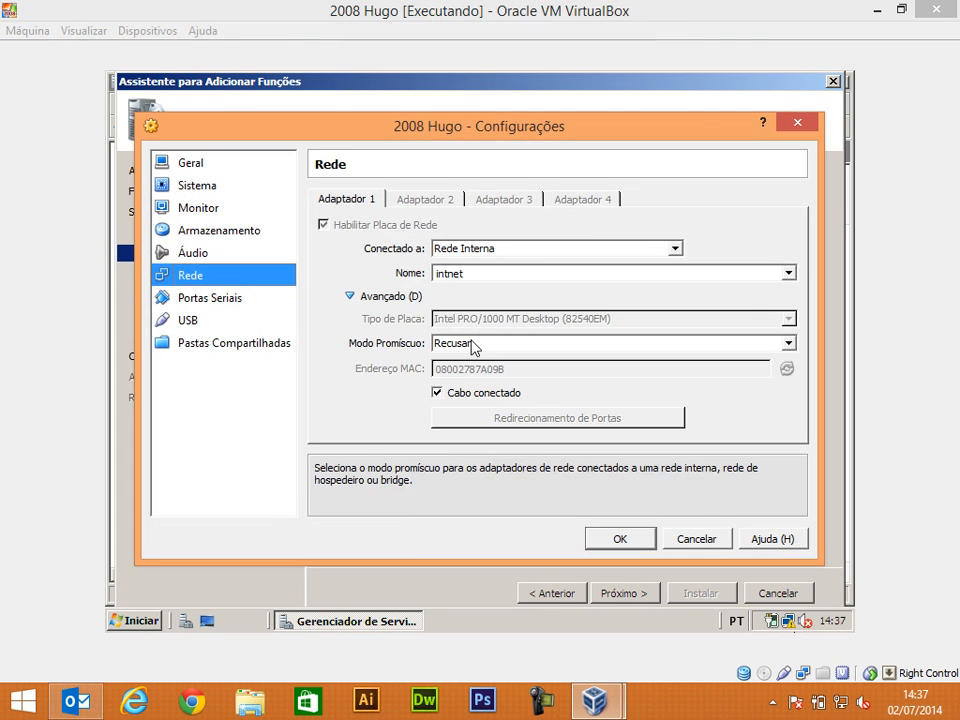
click(692, 540)
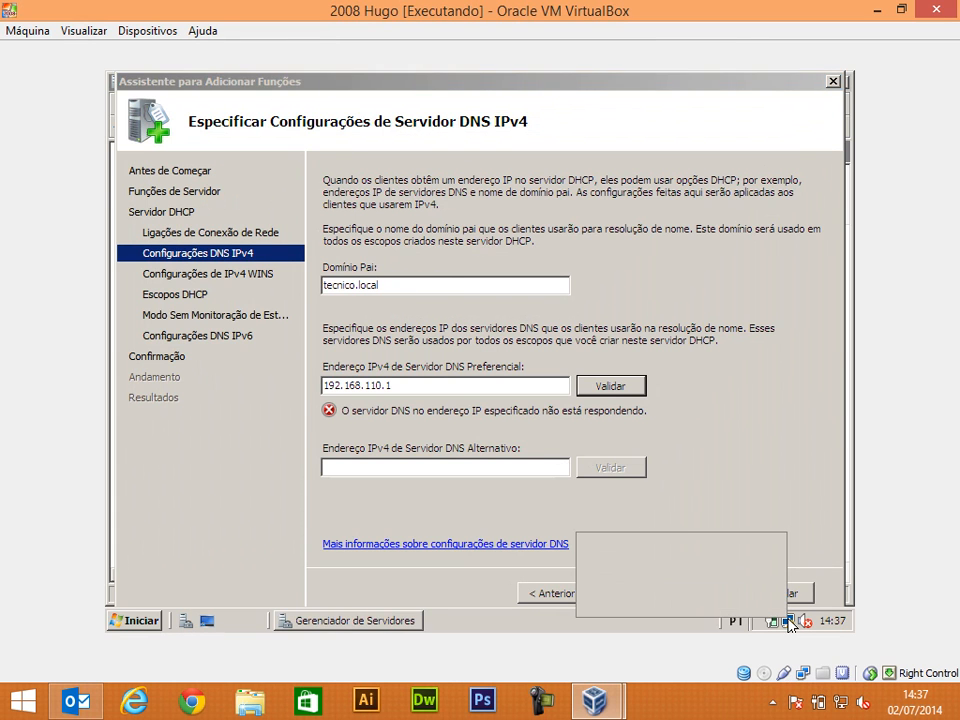
Inspect the details of the server's local network connection, including its IPv4 address and DNS configuration.
click(790, 622)
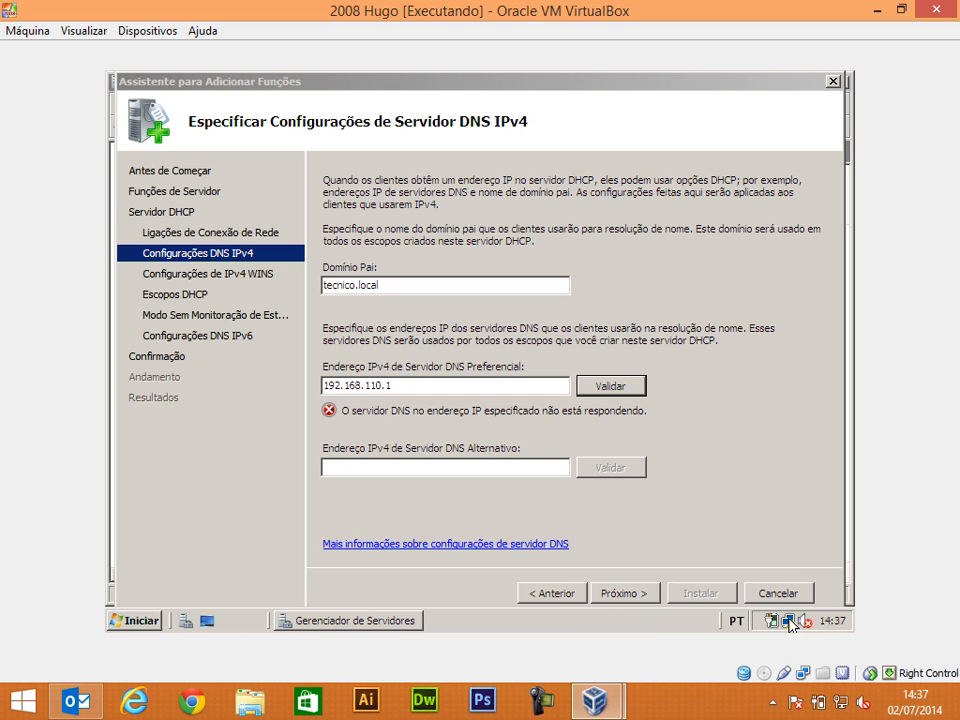
right_click(790, 622)
click(690, 607)
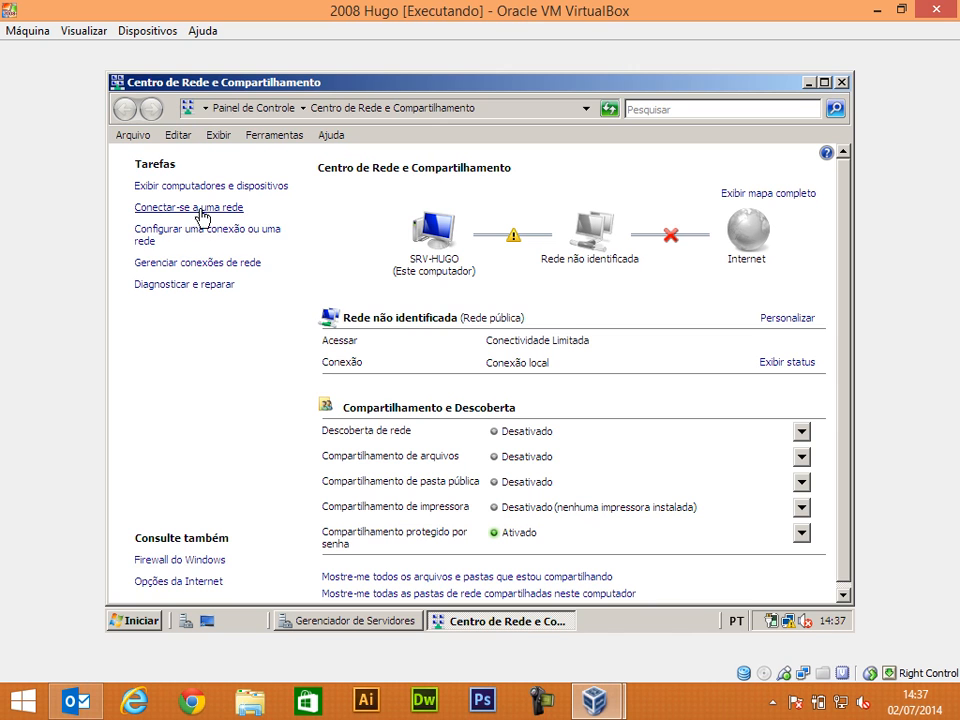
click(193, 262)
click(188, 248)
double_click(188, 248)
click(394, 331)
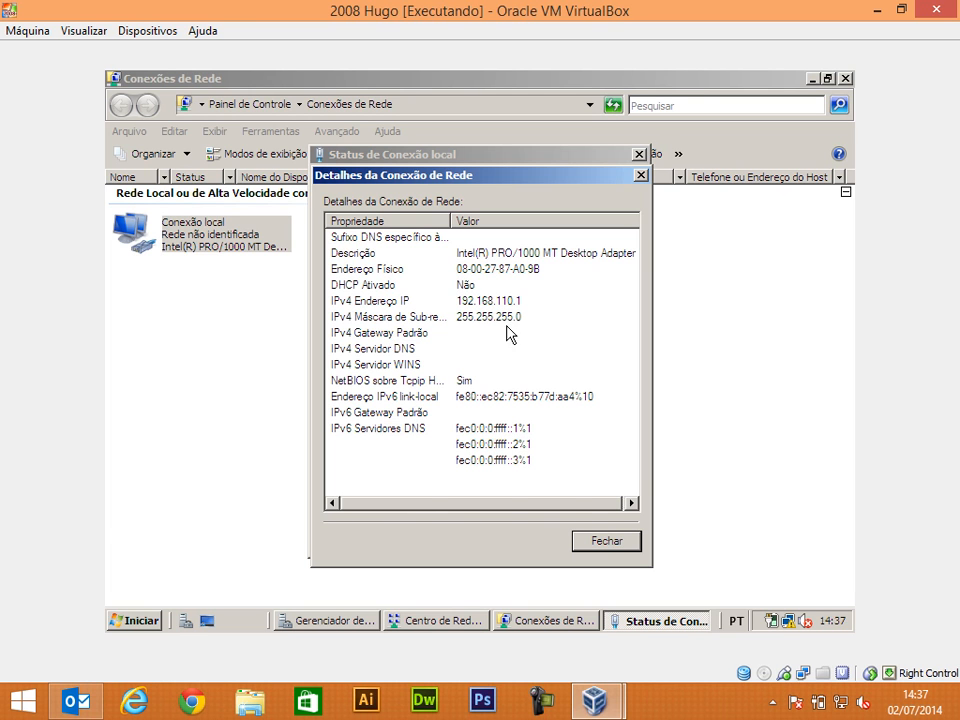
click(601, 545)
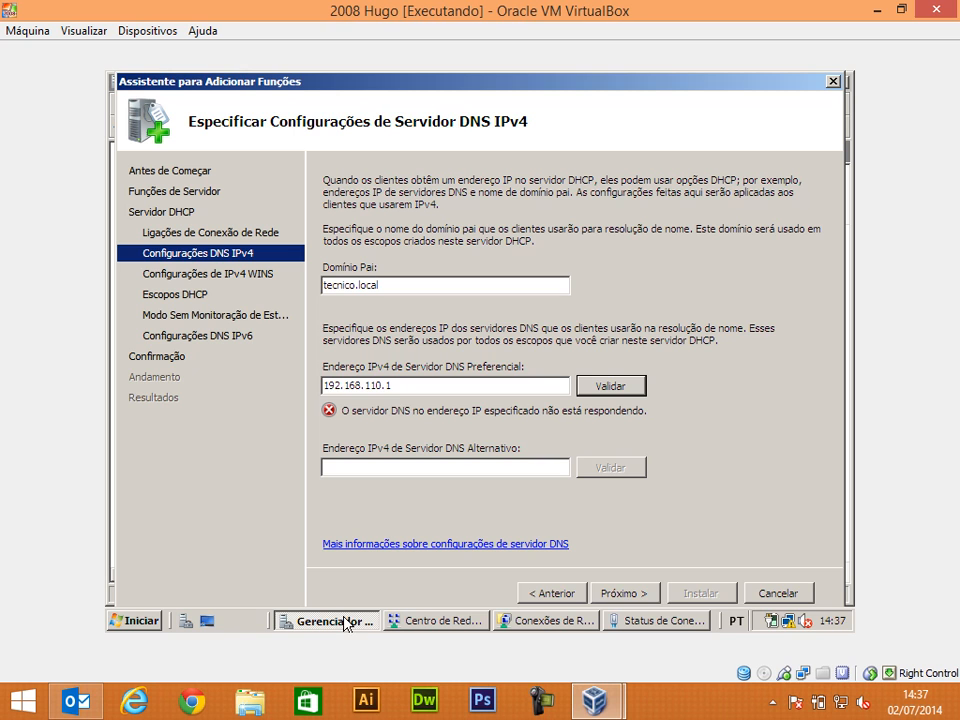
Accept the IPv4 DNS settings and keep WINS as not required for this network, proceeding to the DHCP scopes.
double_click(413, 386)
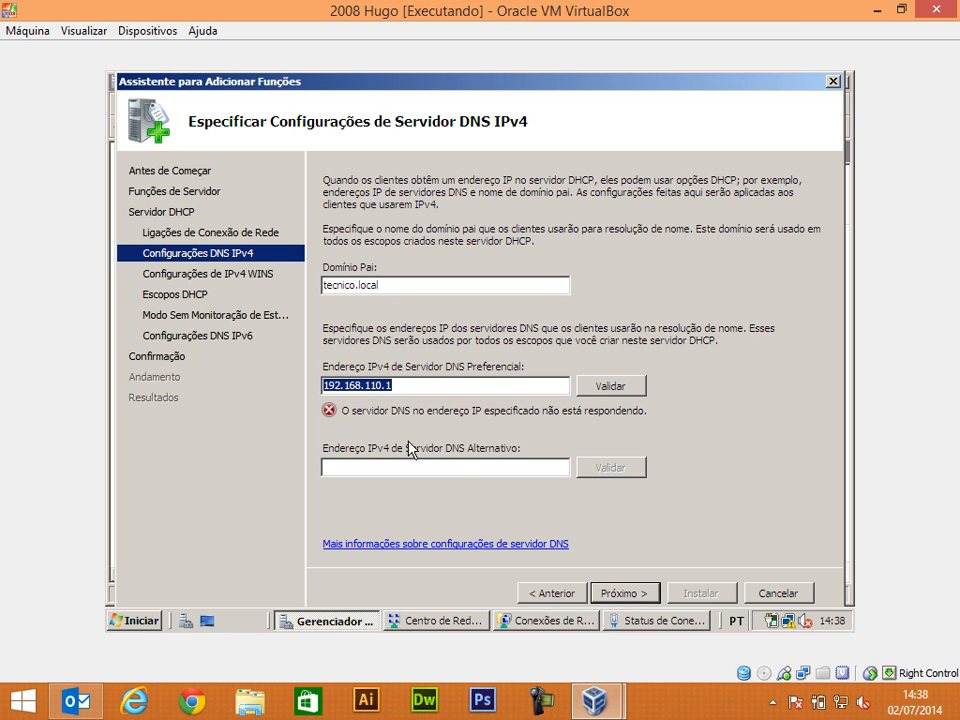
drag(405, 388, 321, 390)
click(624, 594)
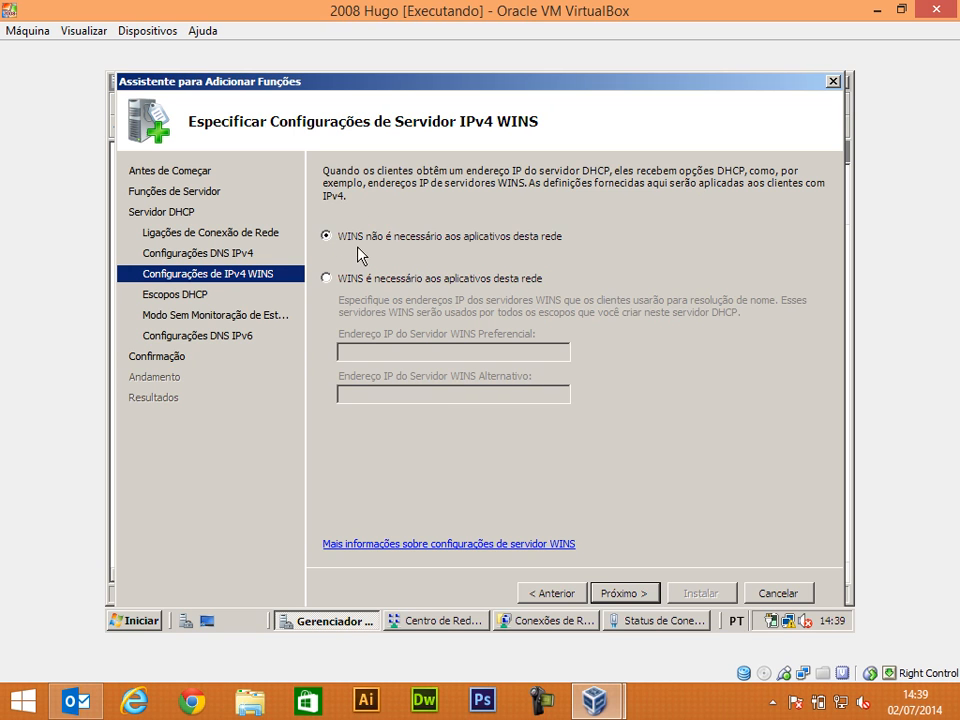
click(646, 594)
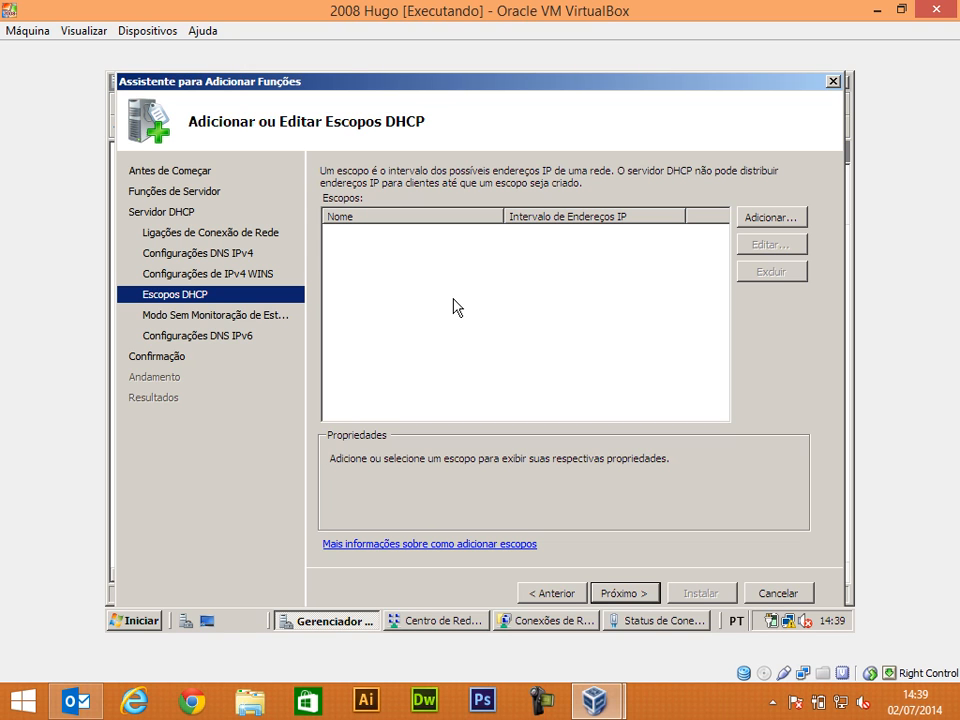
Start a new DHCP scope named "Primeiro DHCP" with the starting IP address 192.168.110.10.
click(795, 220)
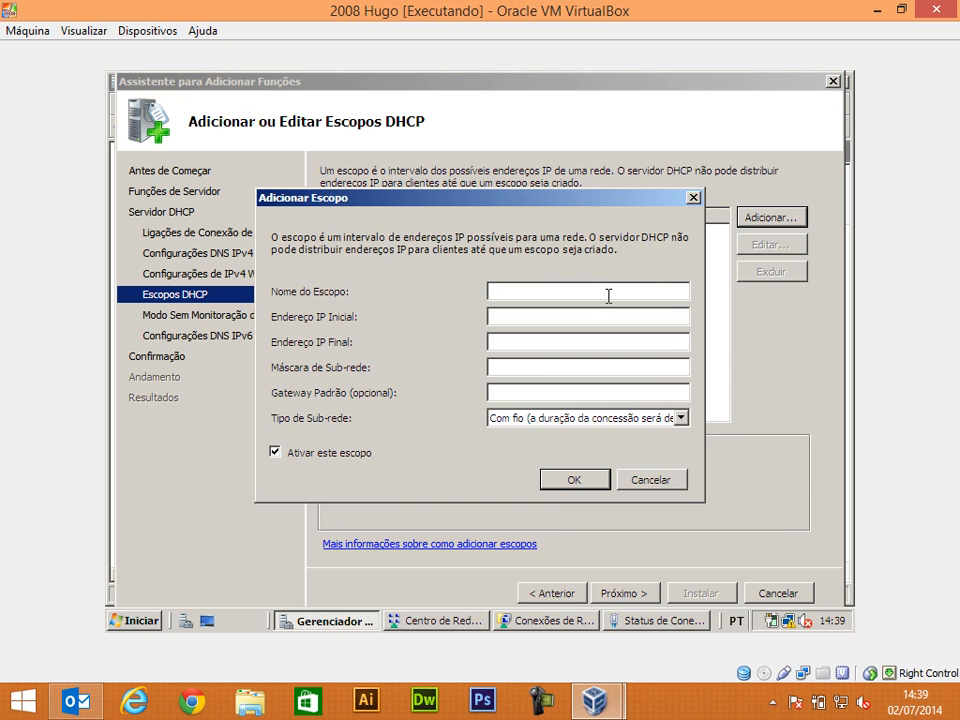
text(Primeiro DHCP)
click(579, 315)
text(19)
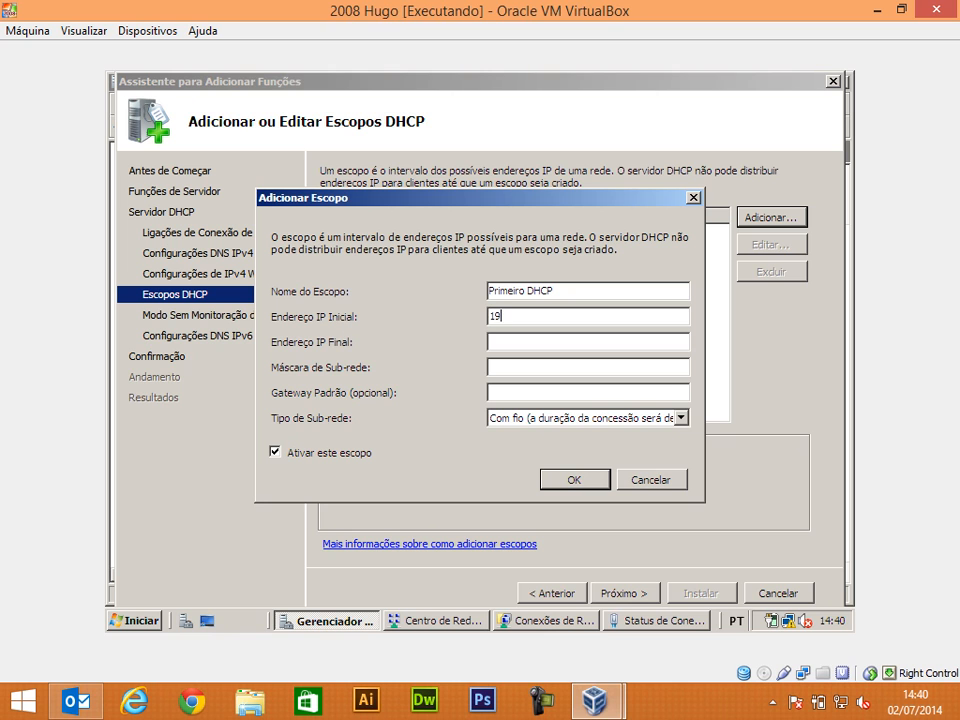
text(2.168.110.10)
Copy the scope's starting address into the ending IP address and change it to 192.168.110.15.
click(512, 342)
drag(613, 321, 450, 326)
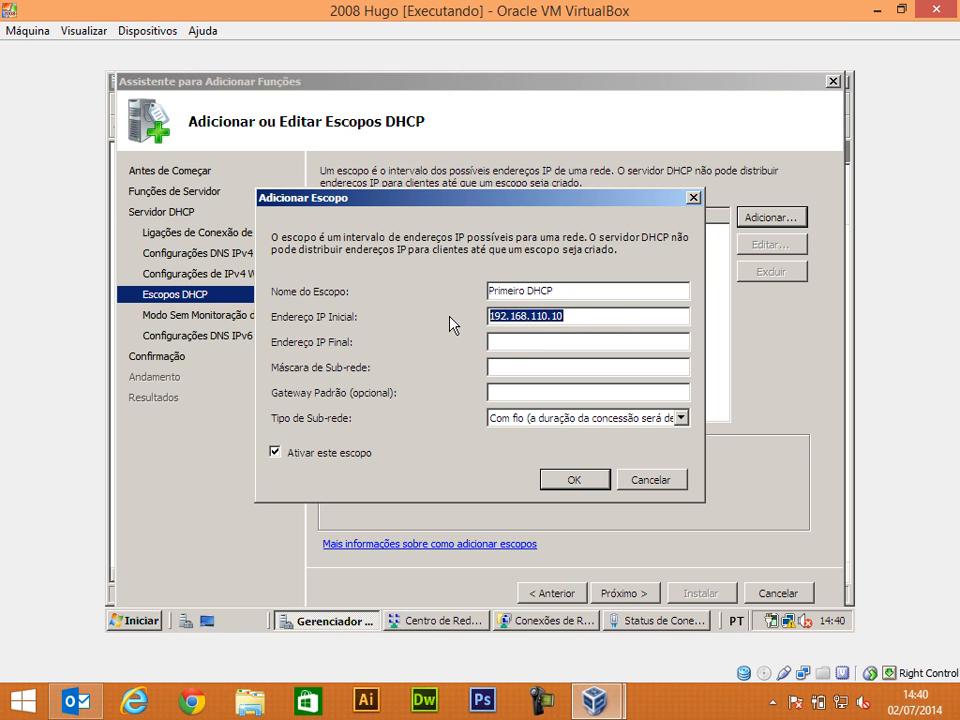
key(ctrl+c)
click(518, 339)
key(ctrl+v)
key(BackSpace)
text(6)
key(BackSpace)
text(5)
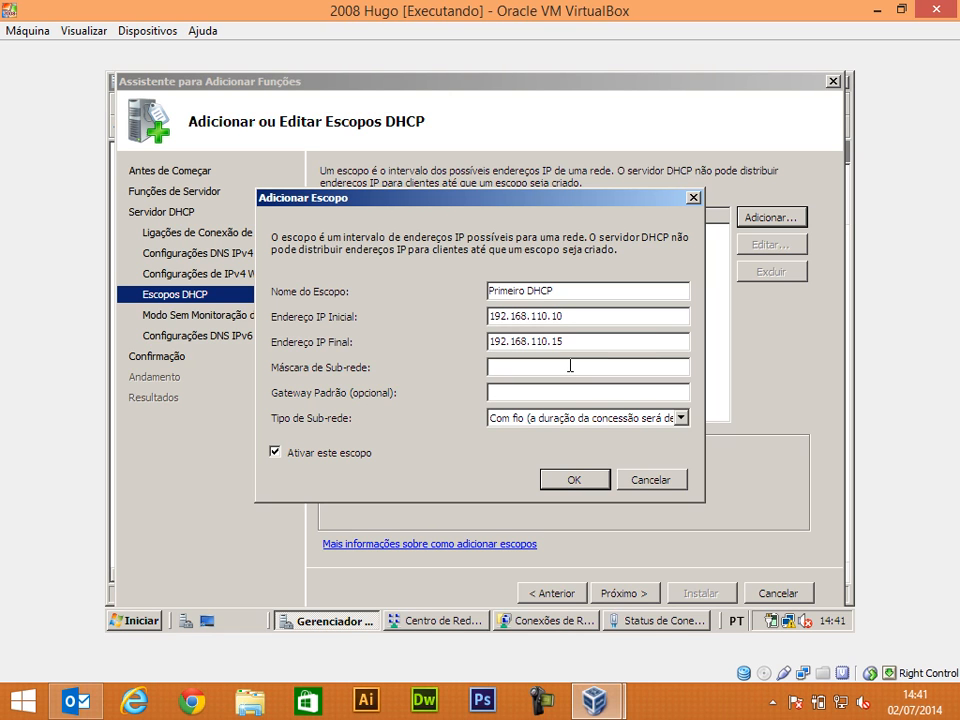
Set the scope's subnet mask to 255.255.255.0 and its subnet type to wired (Com fio), and add the activated scope.
text(255.255.255.0)
click(567, 391)
click(570, 418)
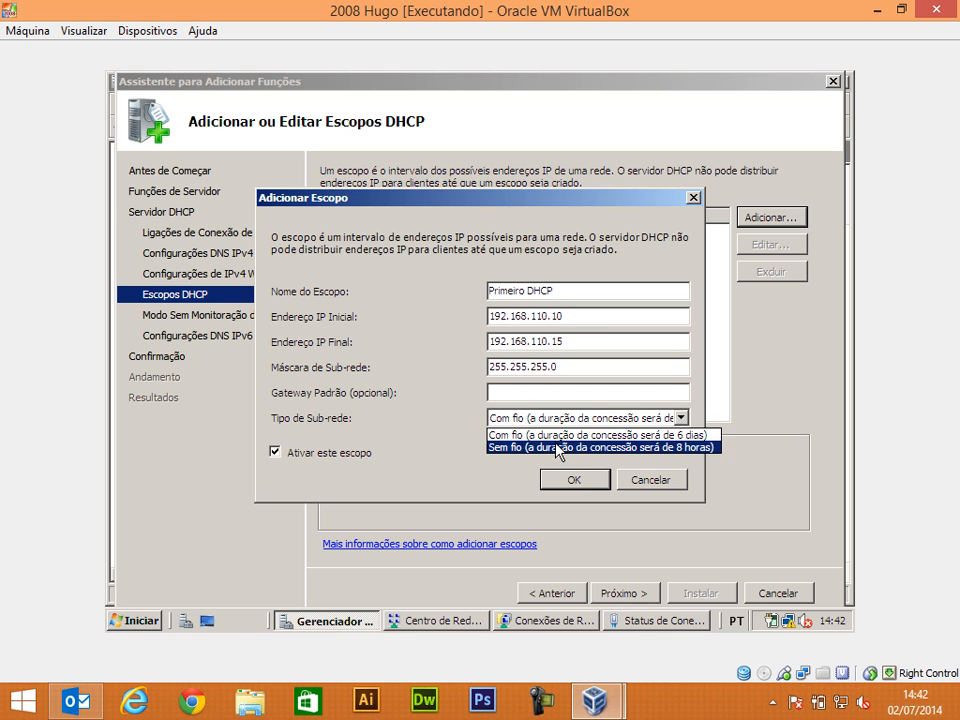
click(557, 437)
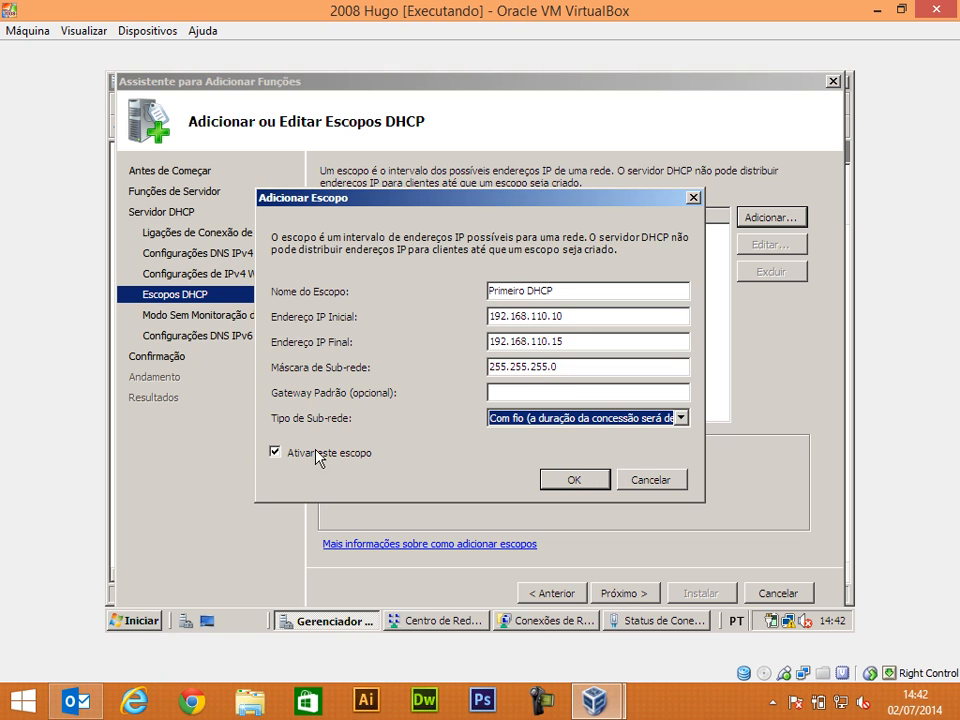
click(567, 482)
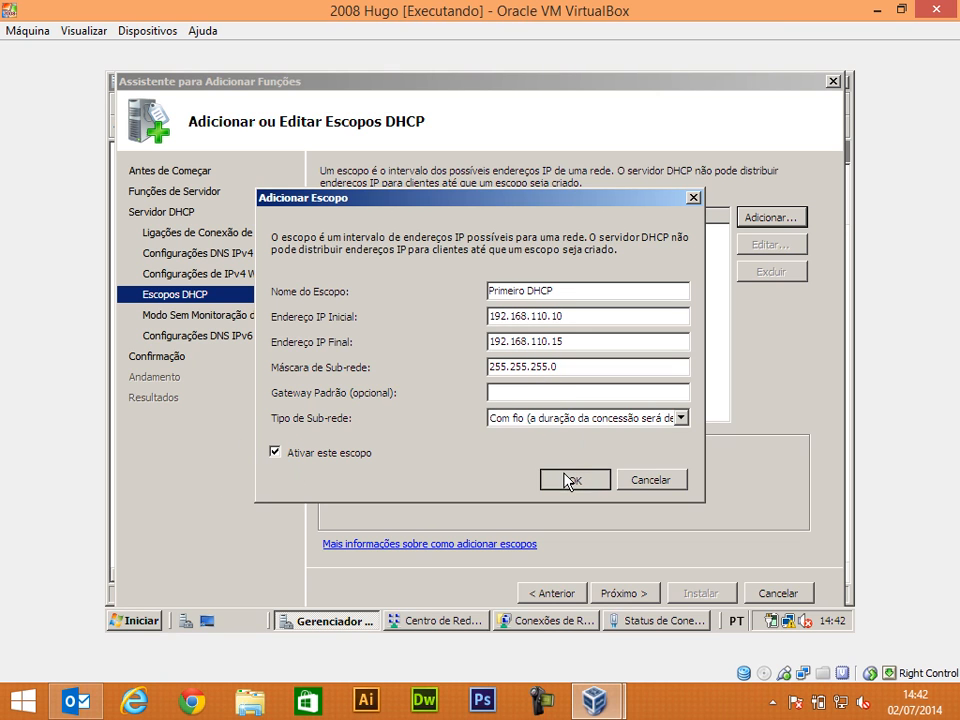
click(567, 482)
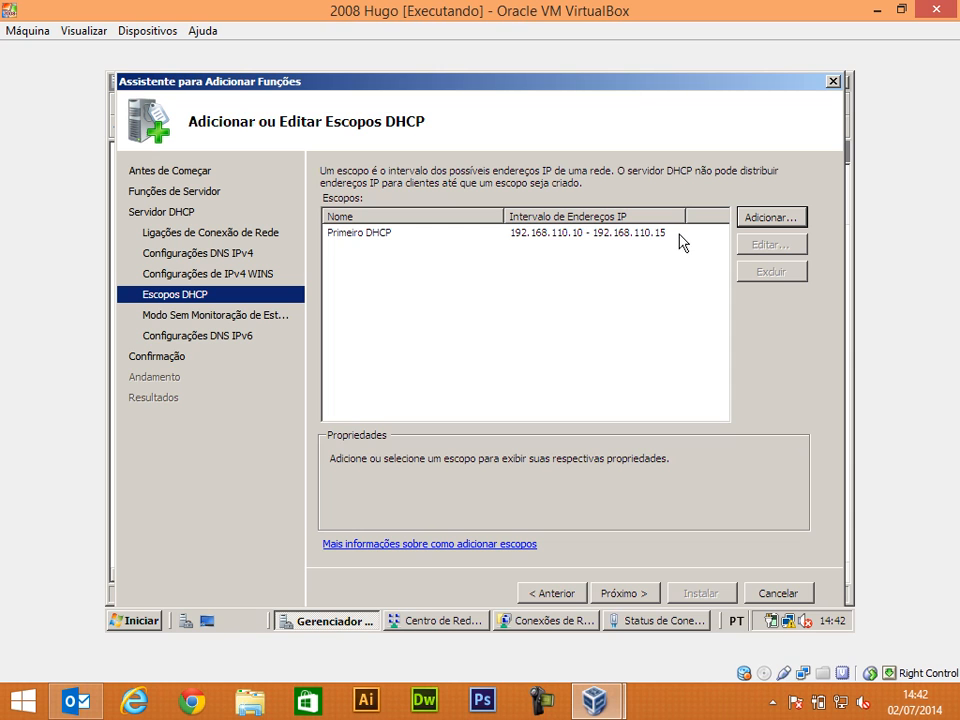
Disable DHCPv6 stateless mode for this server and install the DHCP server role, closing the wizard when finished.
click(620, 593)
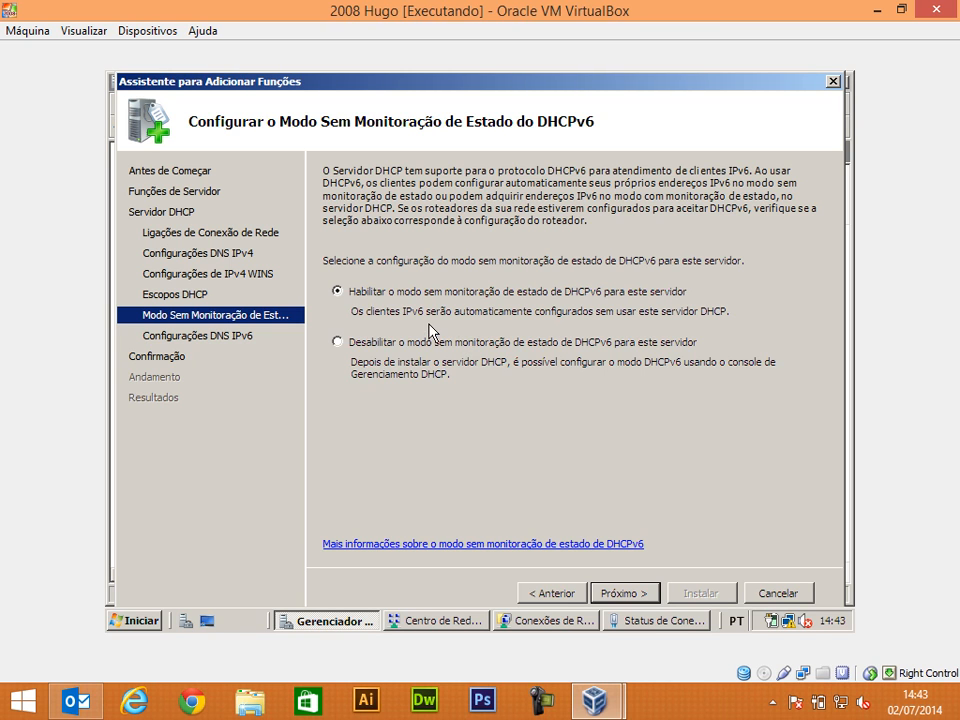
click(338, 343)
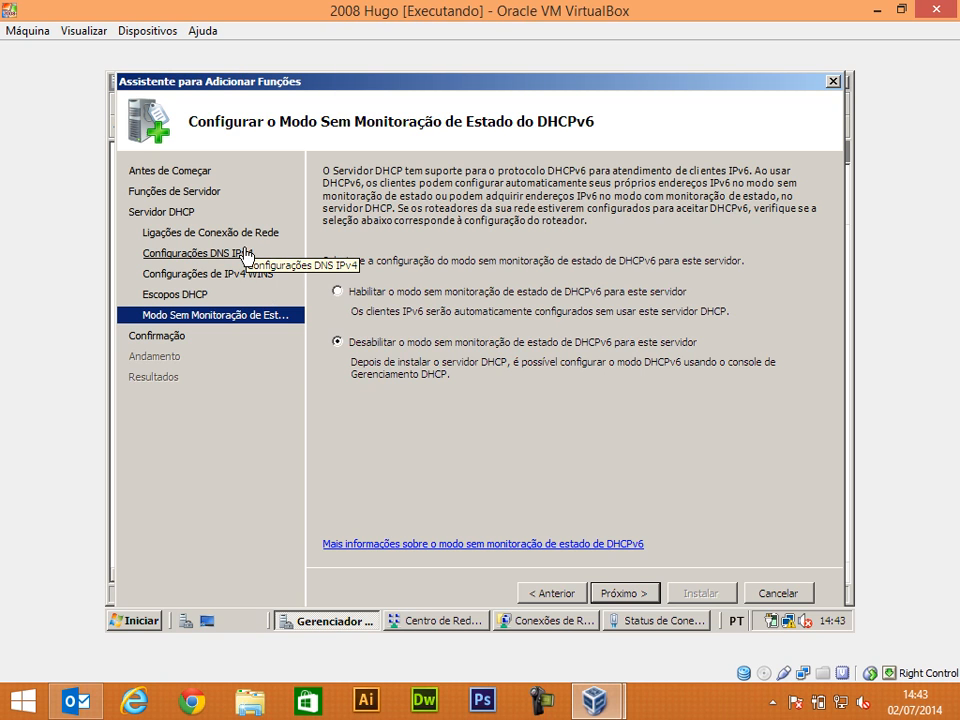
click(624, 595)
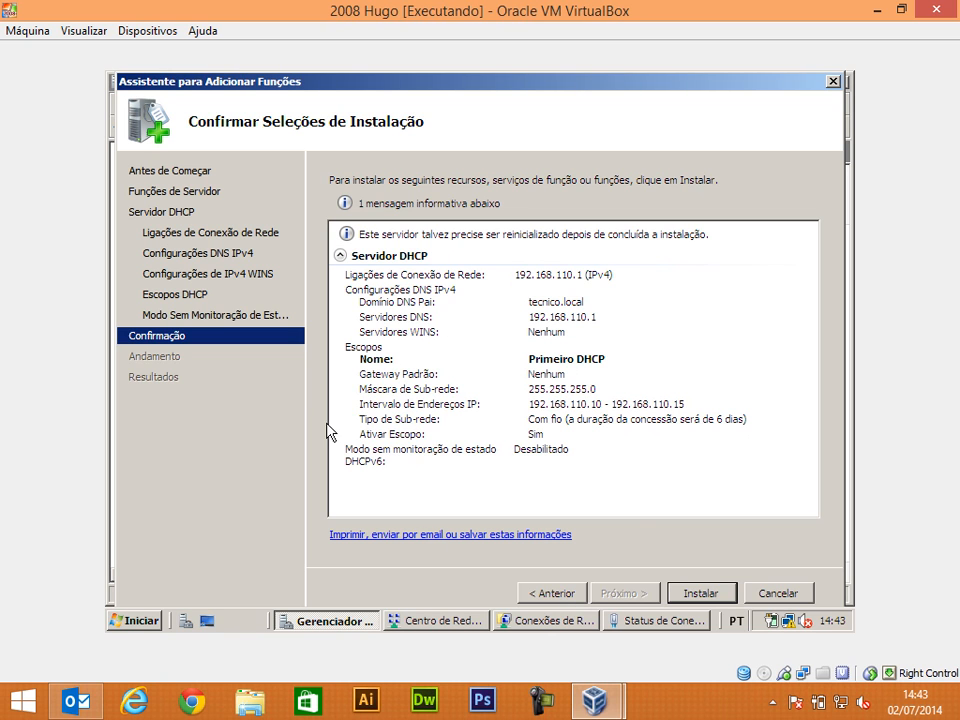
click(703, 595)
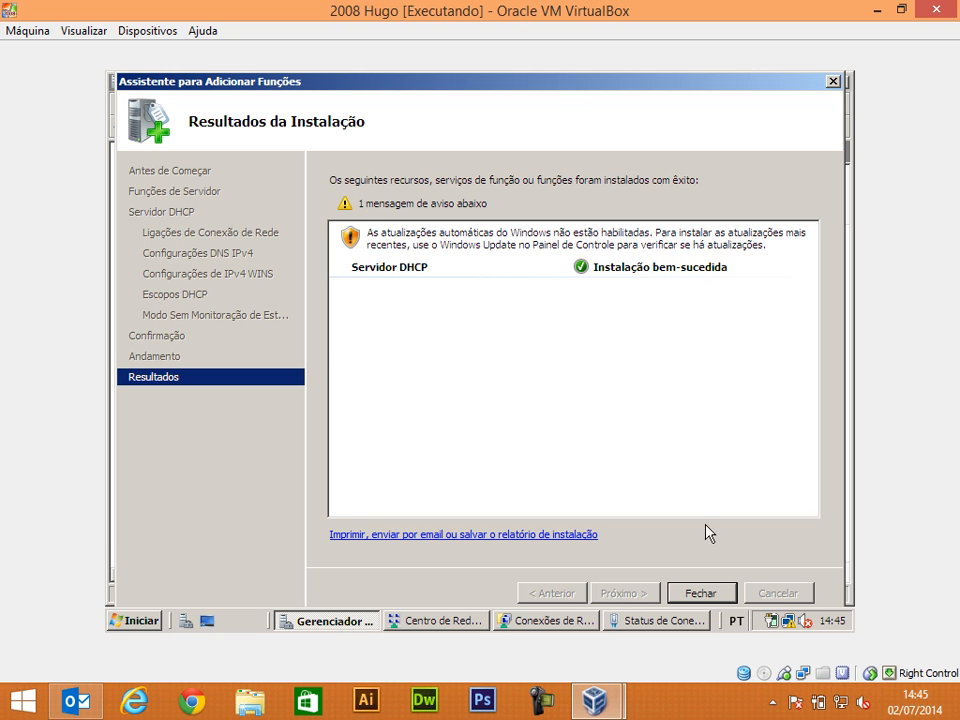
click(701, 593)
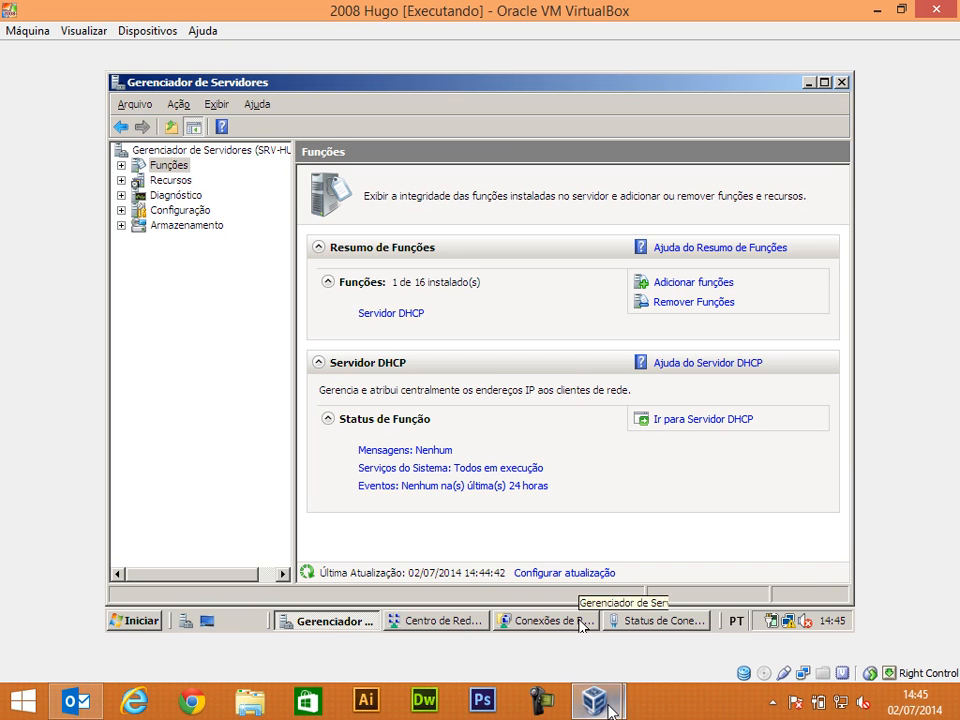
mouse_move(612, 710)
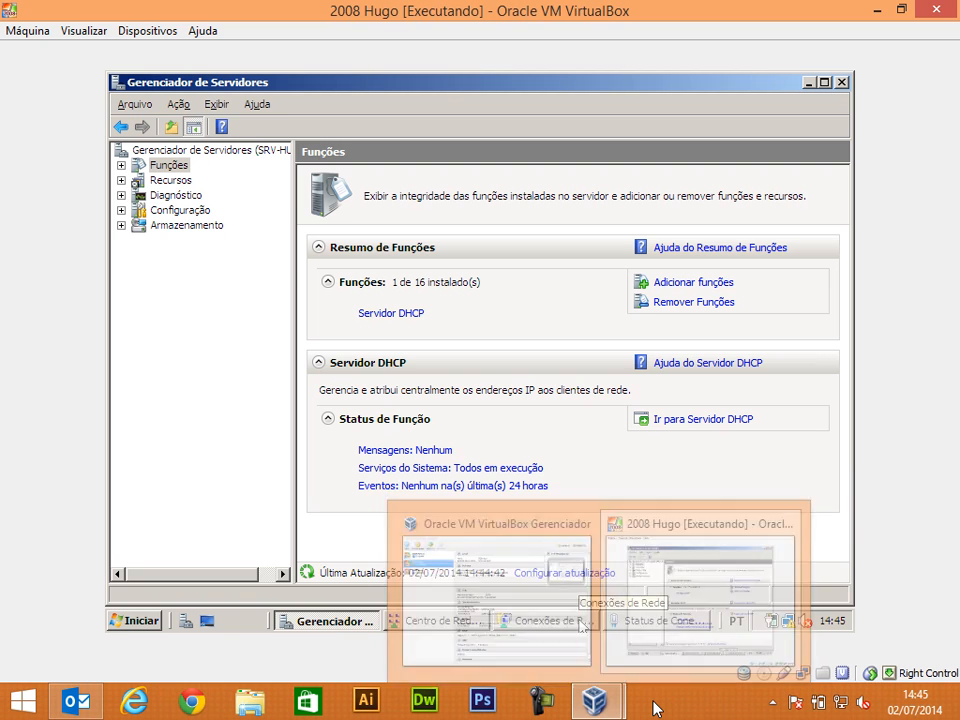